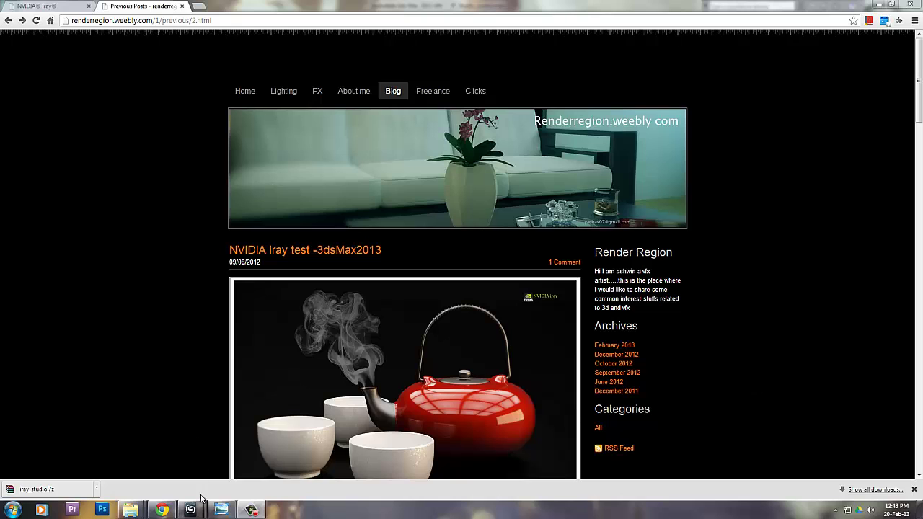
# Bring the JP_Studio 3ds Max scene window to the front
pyautogui.moveTo(200, 513)
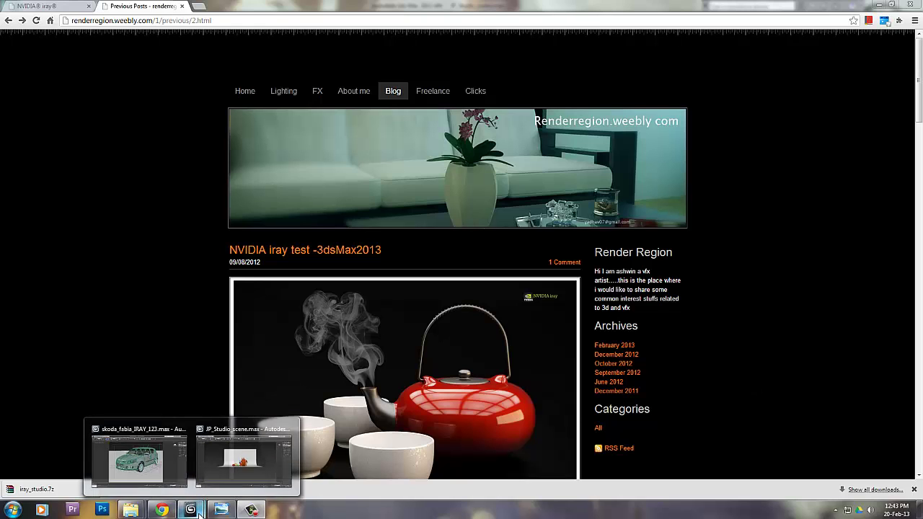
pyautogui.click(140, 462)
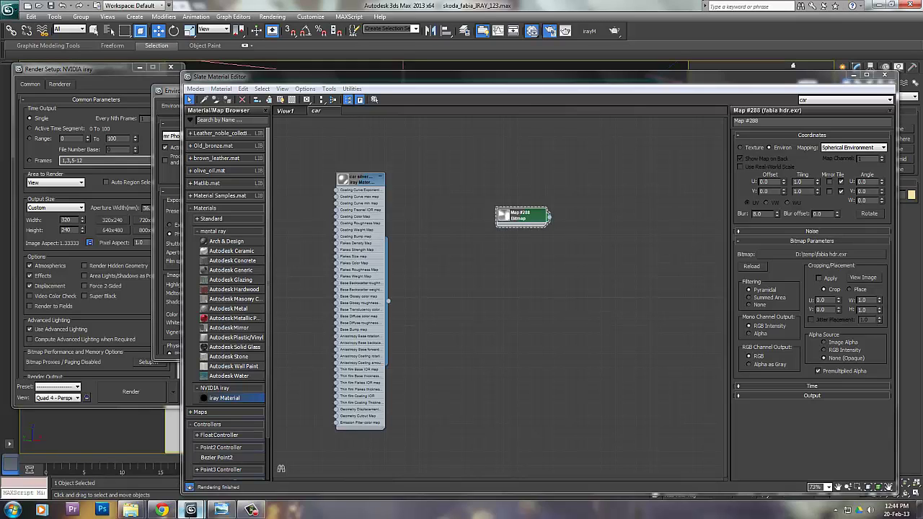
pyautogui.moveTo(201, 505)
pyautogui.click(240, 458)
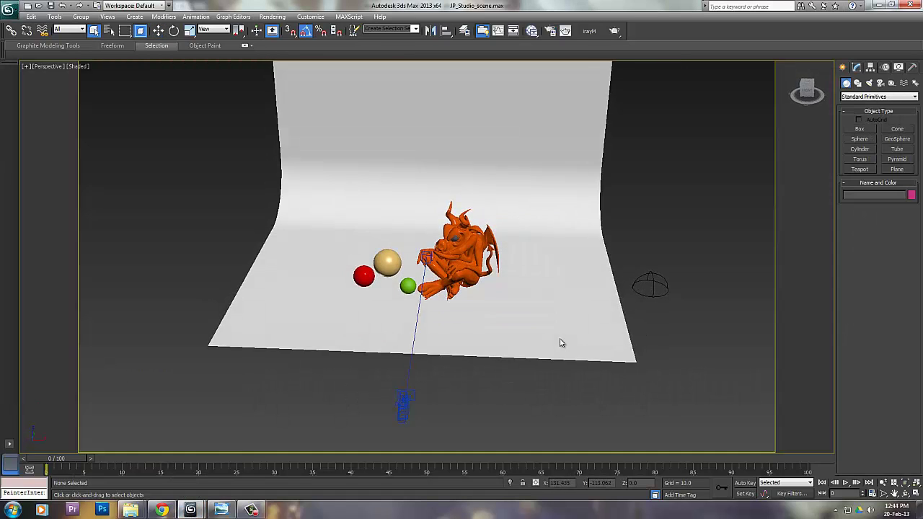
# Orbit around the studio backdrop and inspect the skylight dome's parameters
pyautogui.keyDown('alt'); pyautogui.moveTo(557, 321); pyautogui.dragTo(611, 251, button='middle'); pyautogui.keyUp('alt')
pyautogui.scroll(-5, 629, 363)
pyautogui.scroll(3, 545, 346)
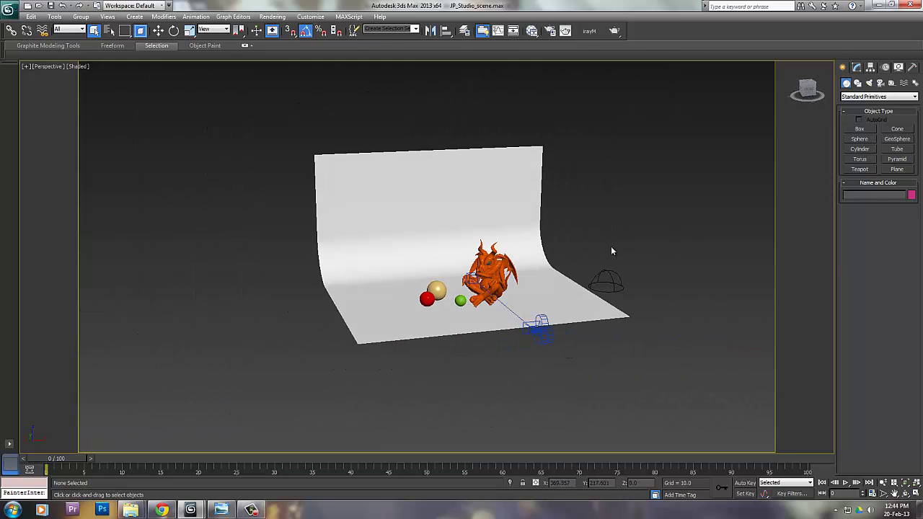
pyautogui.click(602, 272)
pyautogui.click(857, 66)
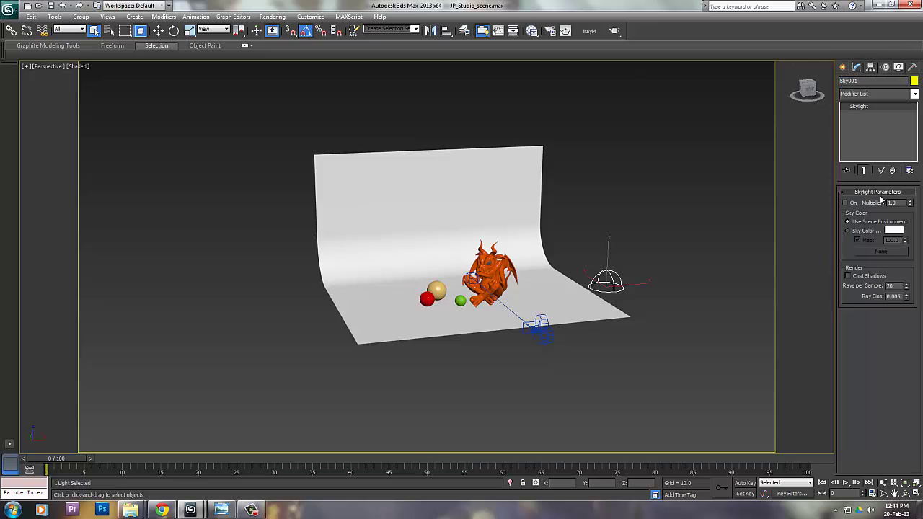
pyautogui.click(51, 78)
# Start a Camera001 production render, cancel it, and return to the Perspective view
pyautogui.click(48, 67)
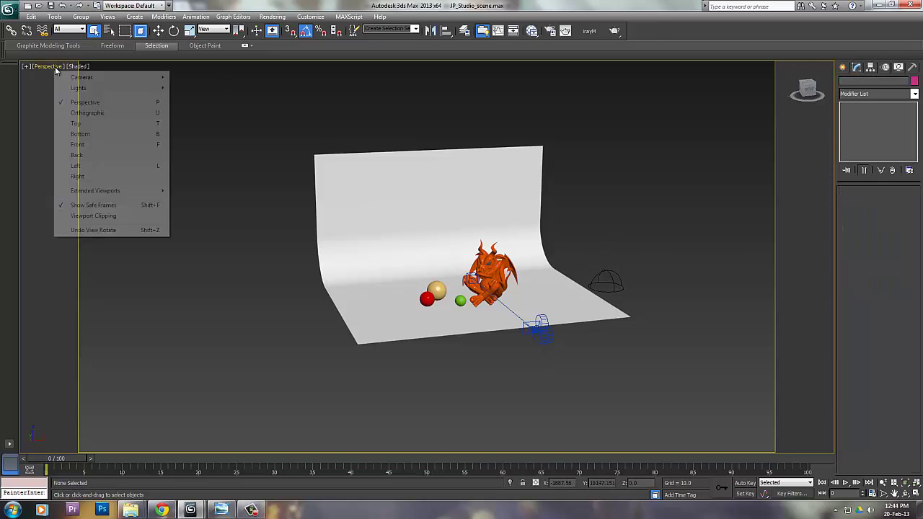
pyautogui.moveTo(169, 80)
pyautogui.click(206, 77)
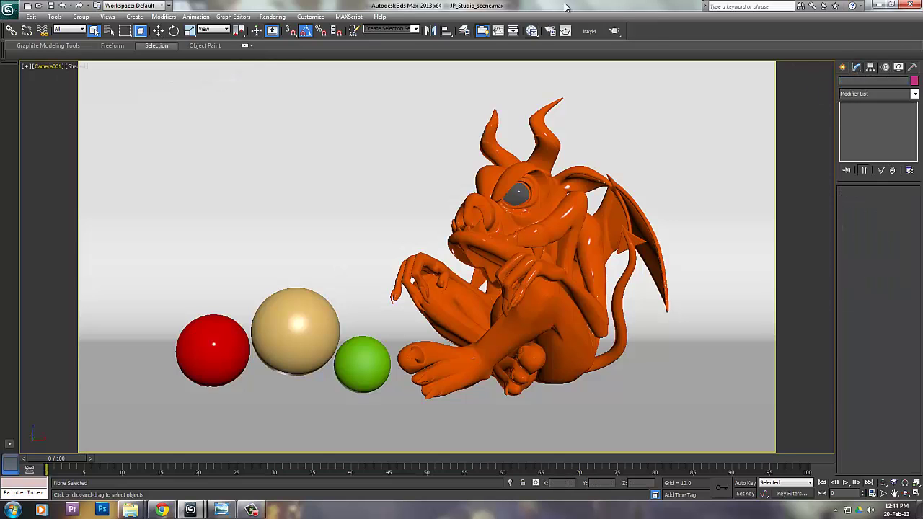
pyautogui.click(614, 31)
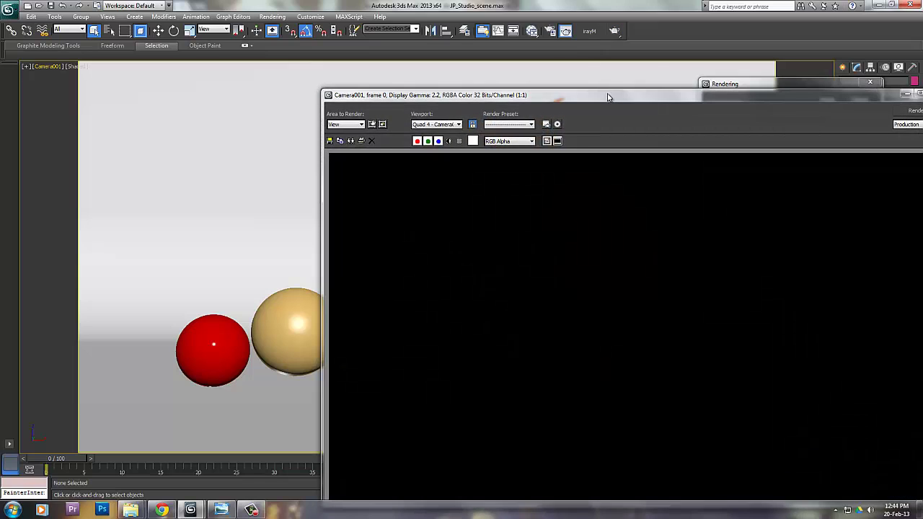
pyautogui.moveTo(627, 96); pyautogui.dragTo(385, 57)
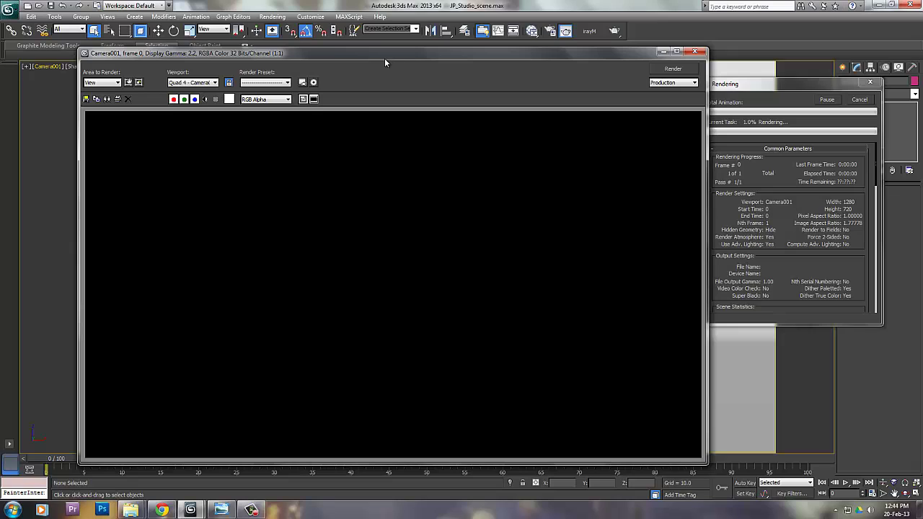
pyautogui.click(851, 101)
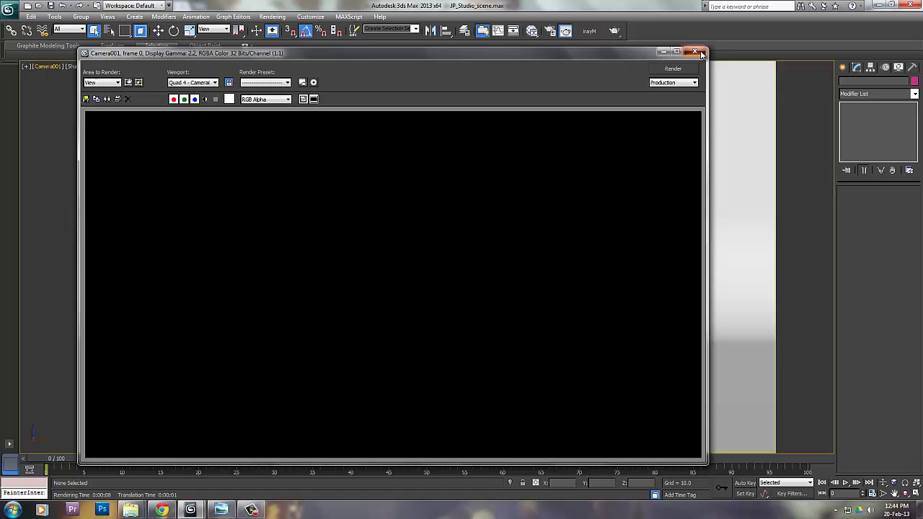
pyautogui.click(702, 55)
pyautogui.click(43, 67)
pyautogui.click(72, 101)
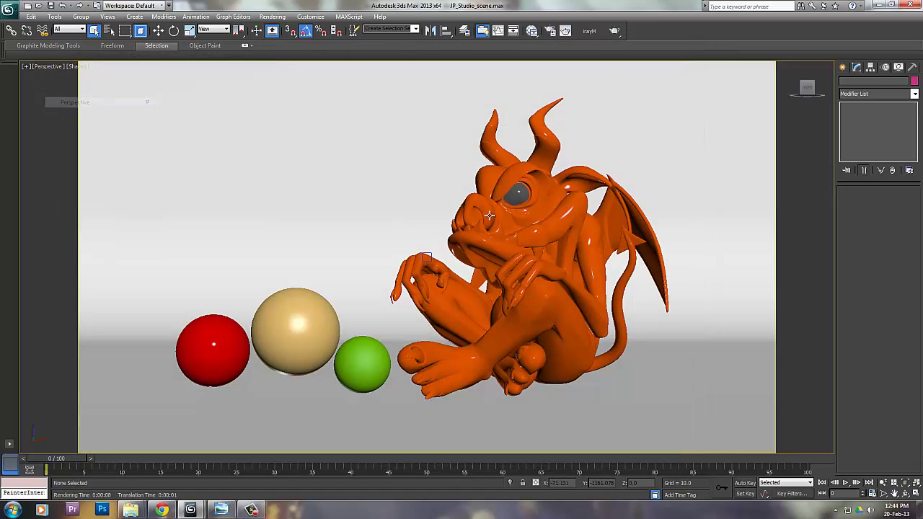
# Unhide all objects and select the Light Emitter Plane above the backdrop
pyautogui.rightClick(676, 134)
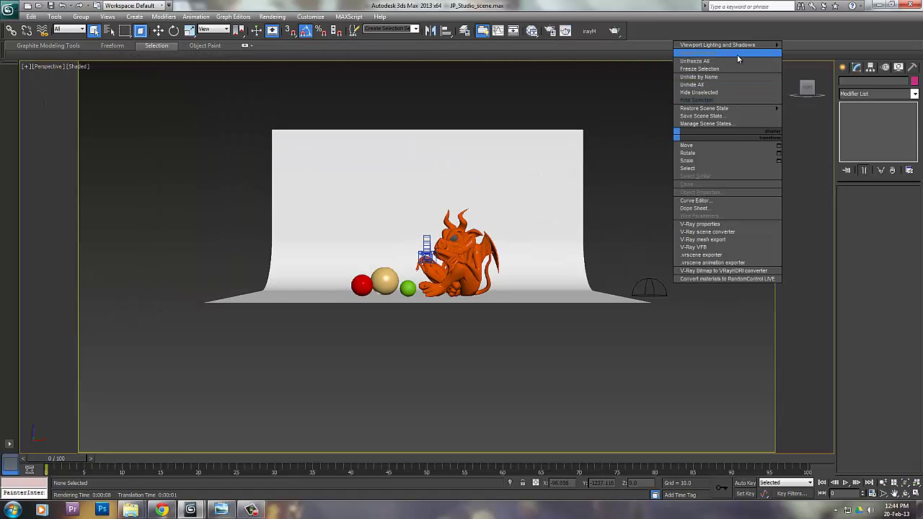
pyautogui.click(717, 85)
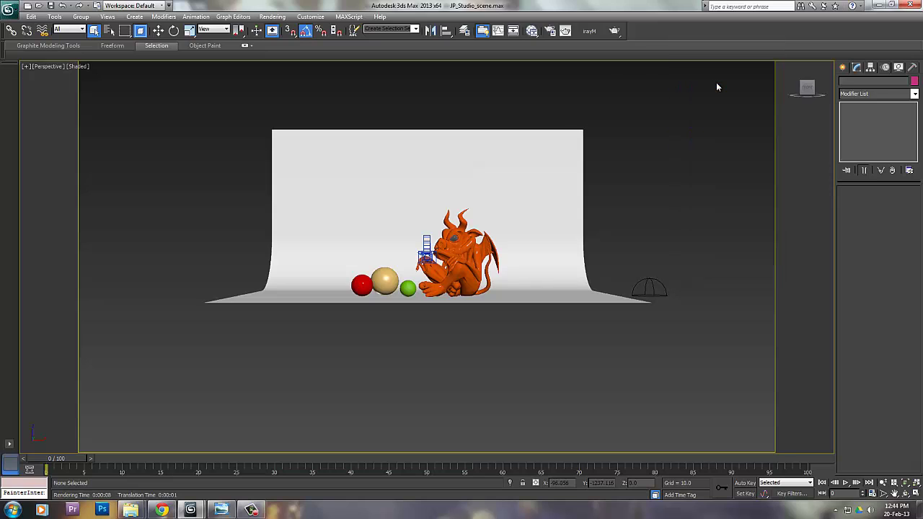
pyautogui.keyDown('alt'); pyautogui.moveTo(515, 128); pyautogui.dragTo(429, 114, button='middle'); pyautogui.keyUp('alt')
pyautogui.click(429, 113)
pyautogui.keyDown('alt'); pyautogui.moveTo(550, 142); pyautogui.dragTo(585, 274, button='middle'); pyautogui.keyUp('alt')
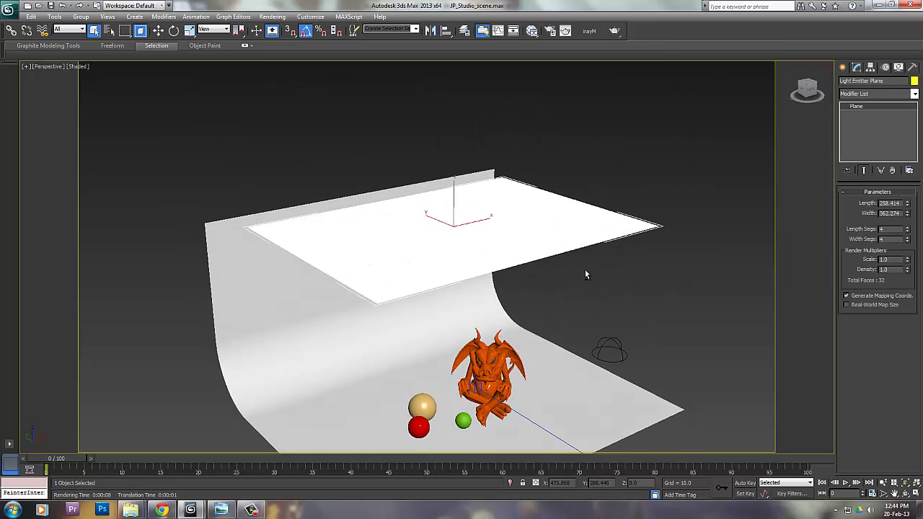
# Load the plane's material into the Slate editor and show its Arch & Design parameters
pyautogui.press('m')
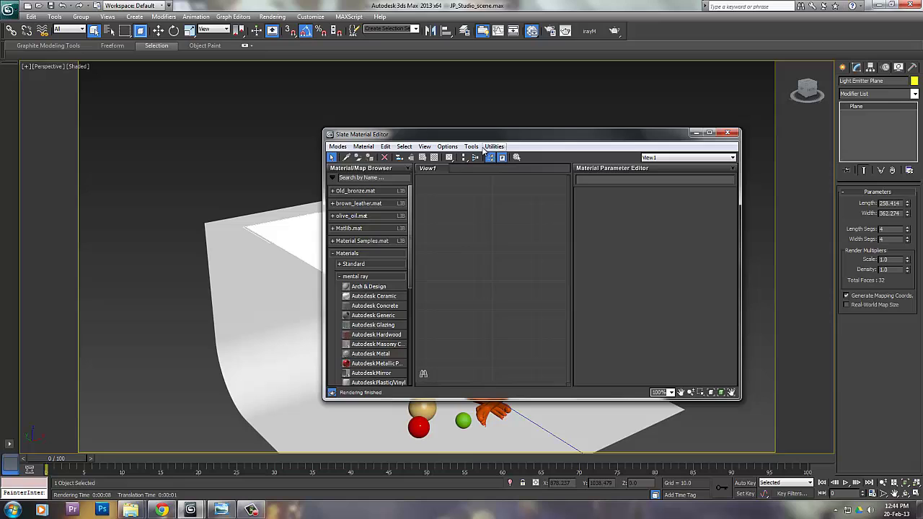
pyautogui.moveTo(480, 137); pyautogui.dragTo(670, 114)
pyautogui.press('w')
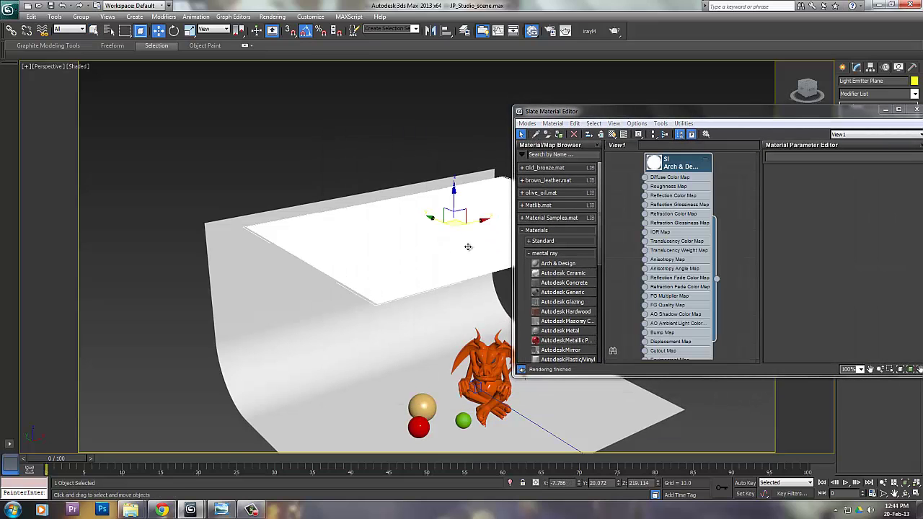
pyautogui.doubleClick(680, 161)
pyautogui.moveTo(714, 112); pyautogui.dragTo(471, 76)
pyautogui.scroll(-10, 591, 319)
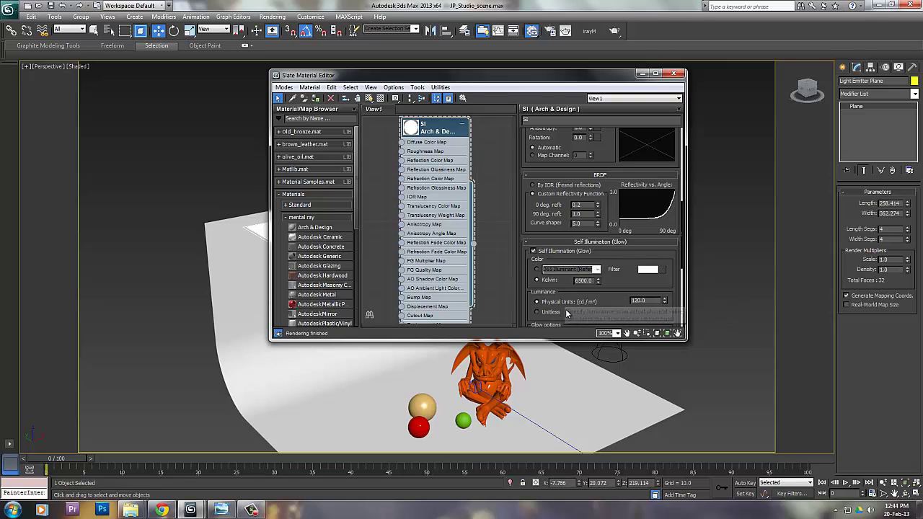
# Minimize the material editor and switch the viewport to Camera001
pyautogui.click(642, 74)
pyautogui.click(47, 66)
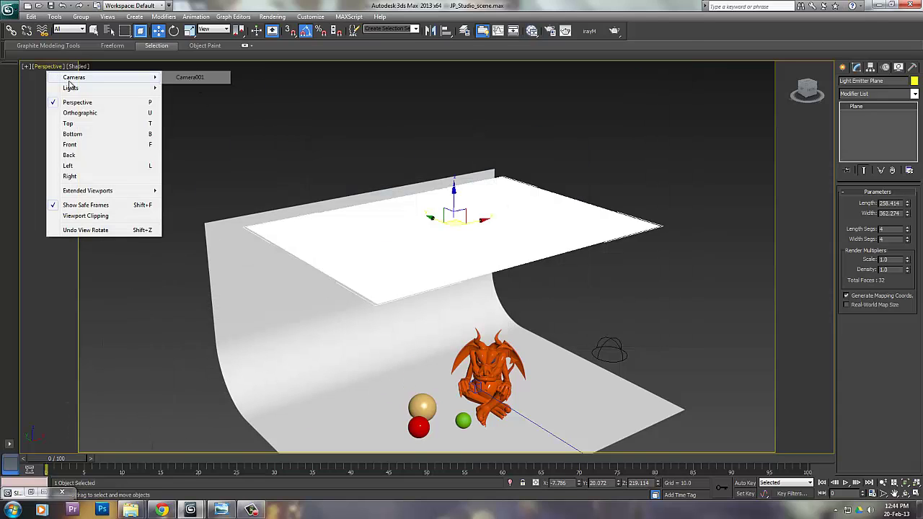
pyautogui.click(181, 77)
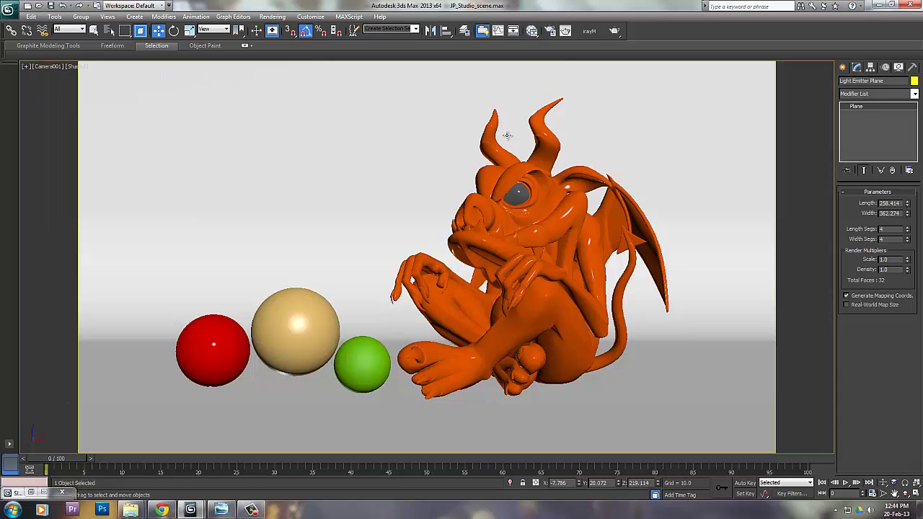
# Check the exposure control at EV 4.0, then run and cancel a production render
pyautogui.click(273, 17)
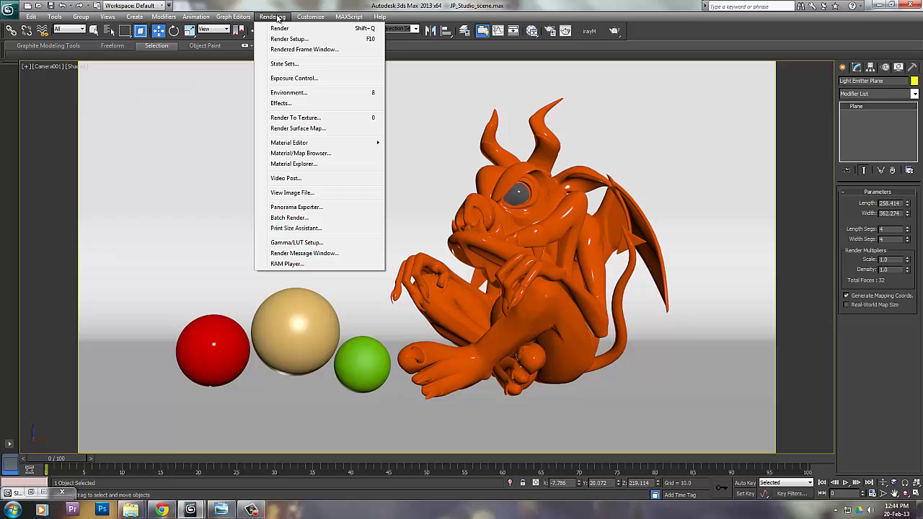
pyautogui.click(313, 82)
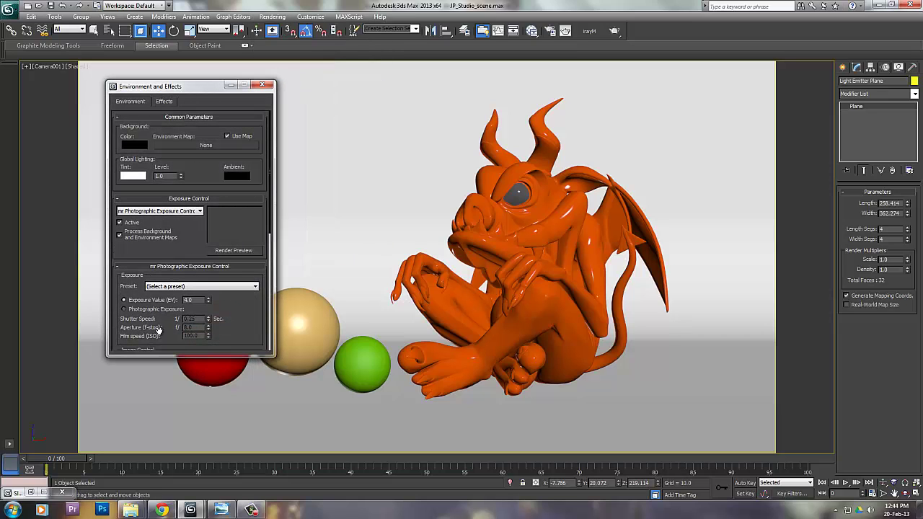
pyautogui.moveTo(193, 88); pyautogui.dragTo(161, 76)
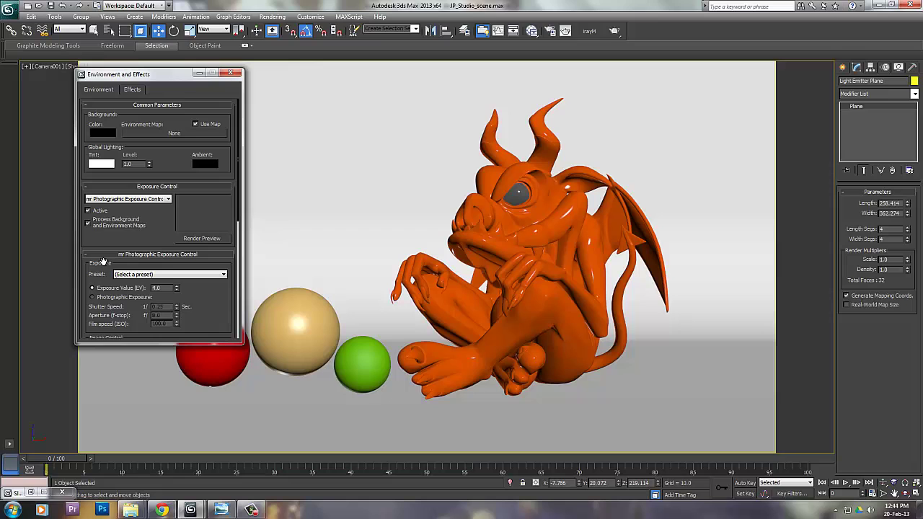
pyautogui.click(615, 30)
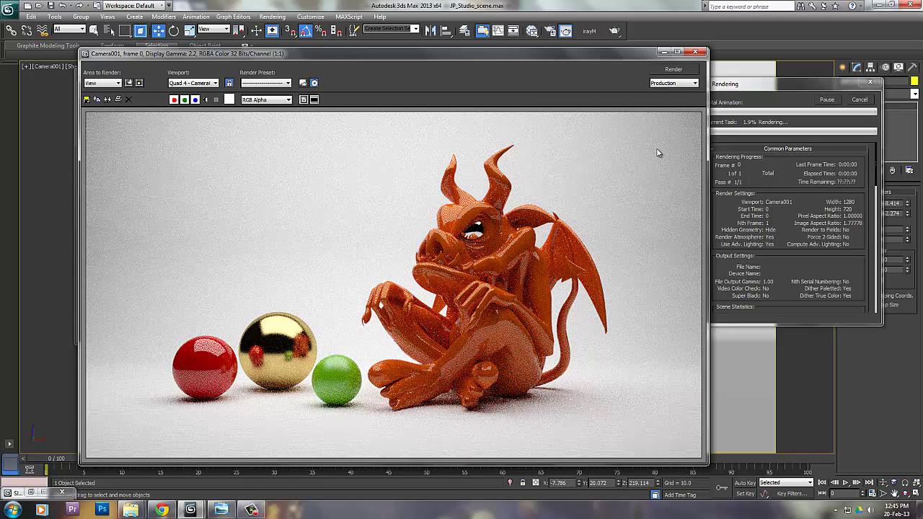
pyautogui.click(859, 100)
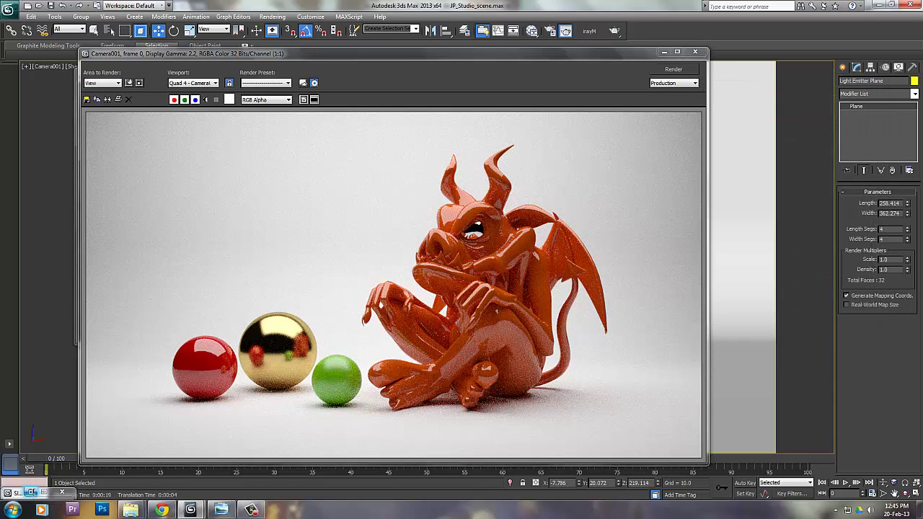
# Set the light plane's self-illumination to 4500 Kelvin and re-render the scene
pyautogui.click(33, 493)
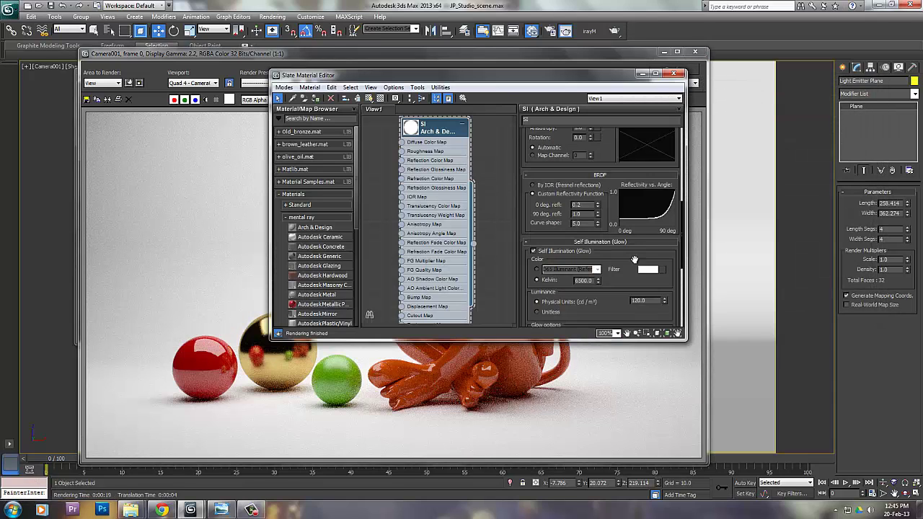
pyautogui.doubleClick(584, 280)
pyautogui.write('45')
pyautogui.press('Return')
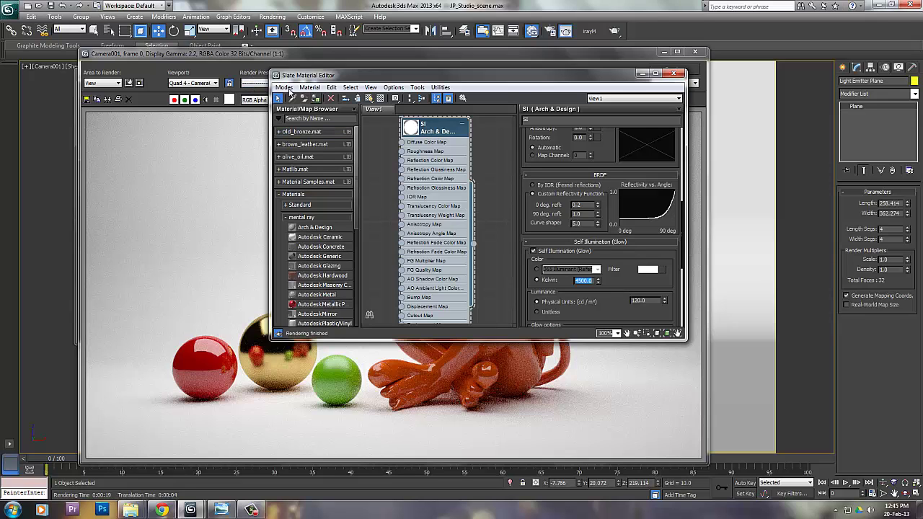
pyautogui.click(252, 60)
pyautogui.click(678, 70)
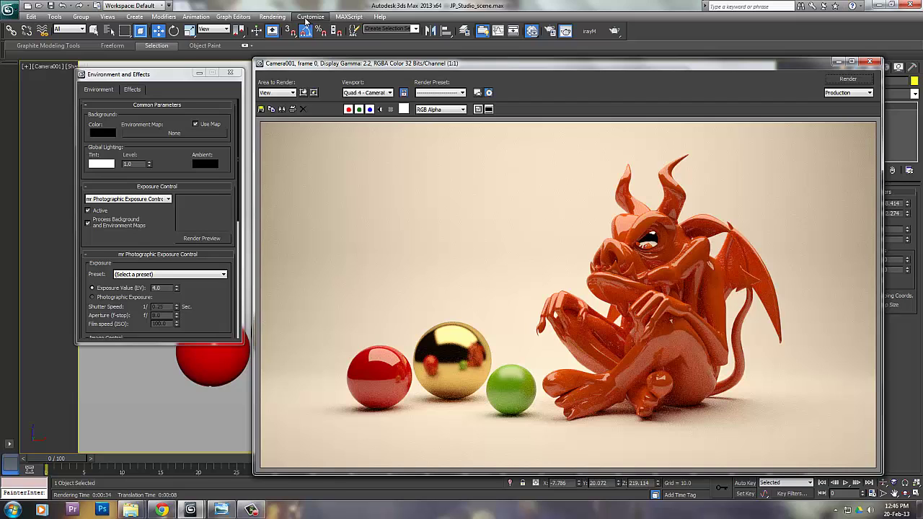
# Set the iray renderer to render for unlimited time
pyautogui.click(272, 16)
pyautogui.click(289, 38)
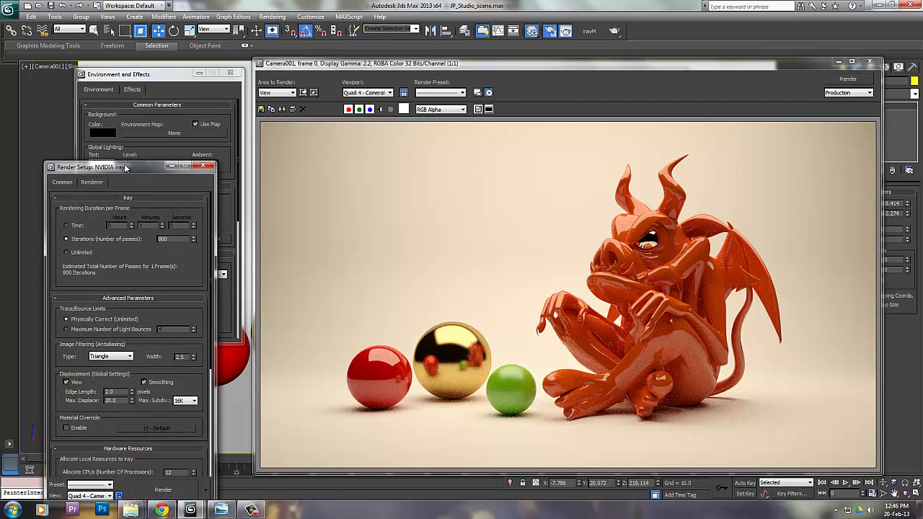
pyautogui.moveTo(123, 168); pyautogui.dragTo(207, 72)
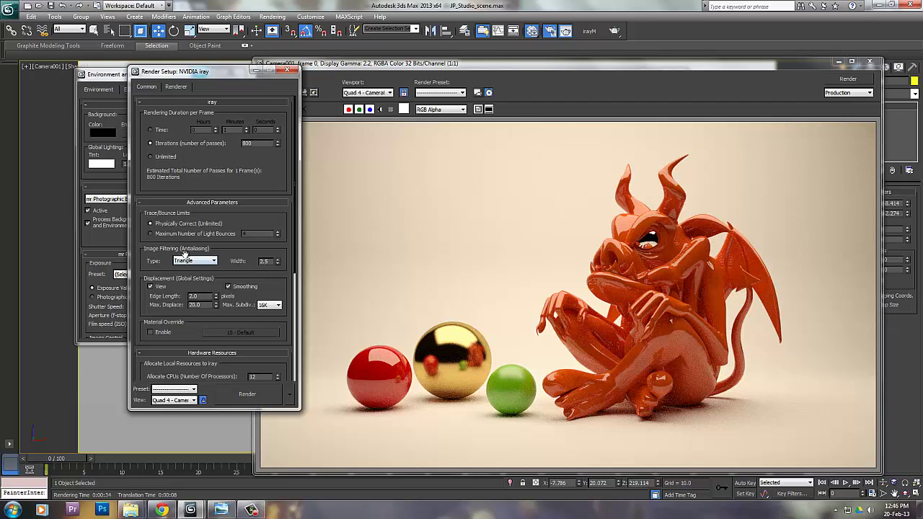
pyautogui.click(180, 259)
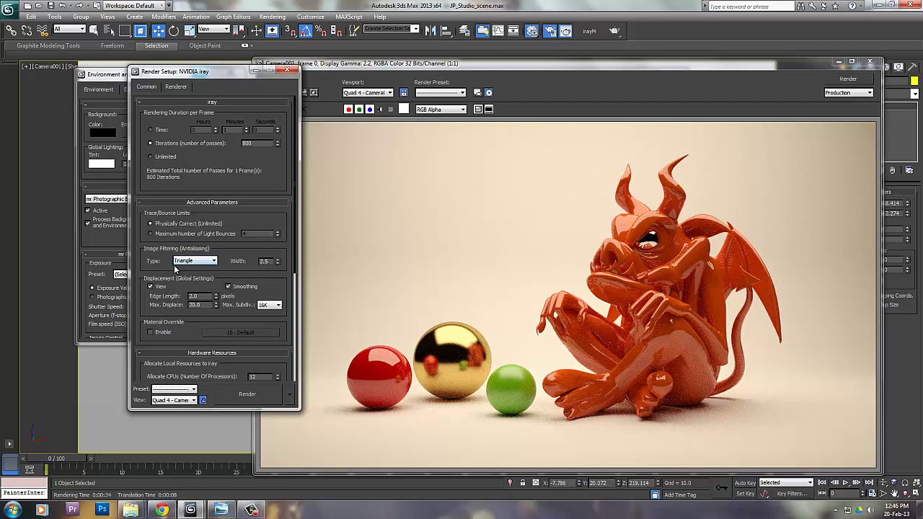
pyautogui.click(154, 157)
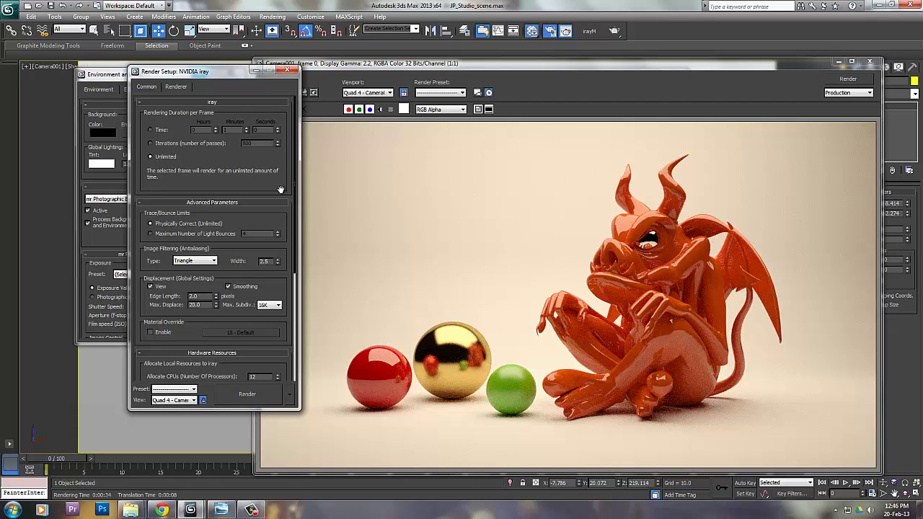
# Set the output width to 800 (800 × 450) and start the render
pyautogui.click(147, 88)
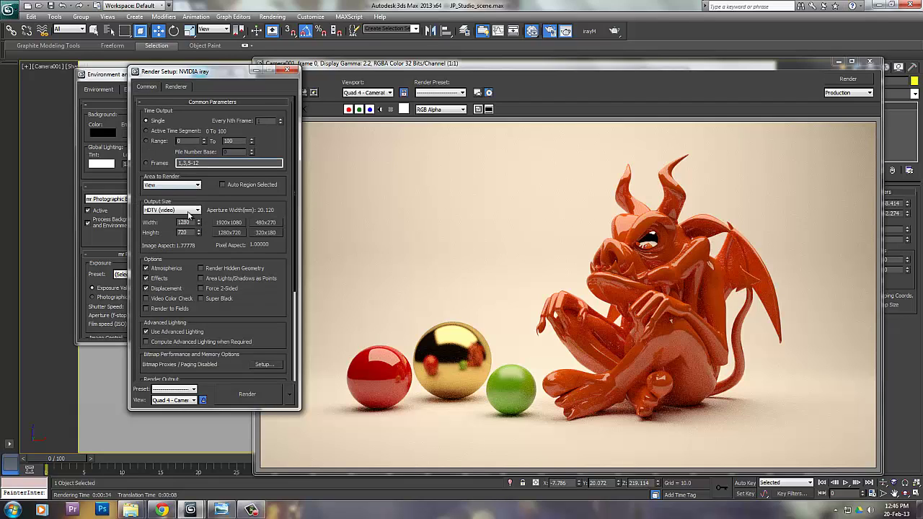
pyautogui.doubleClick(186, 222)
pyautogui.write('800')
pyautogui.press('Return')
pyautogui.click(849, 81)
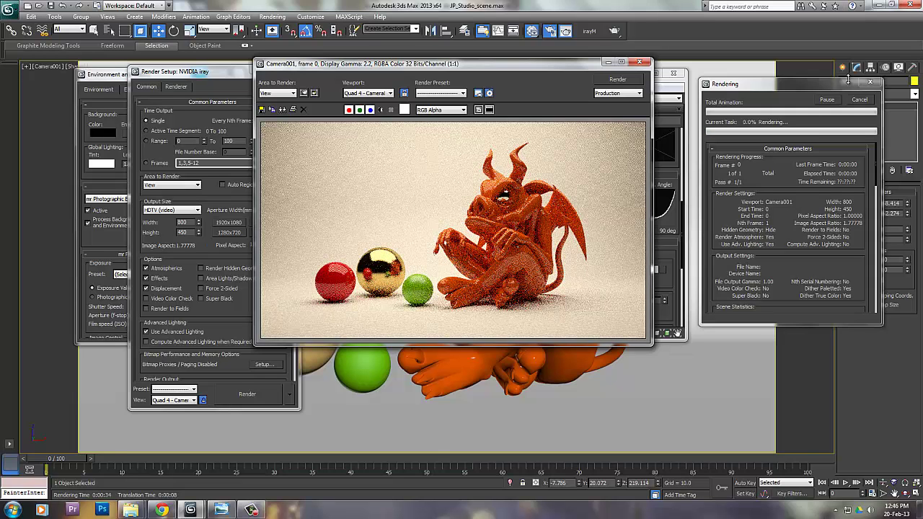
# Cancel saving the render, then zoom in and out on the frame buffer to inspect it
pyautogui.click(261, 111)
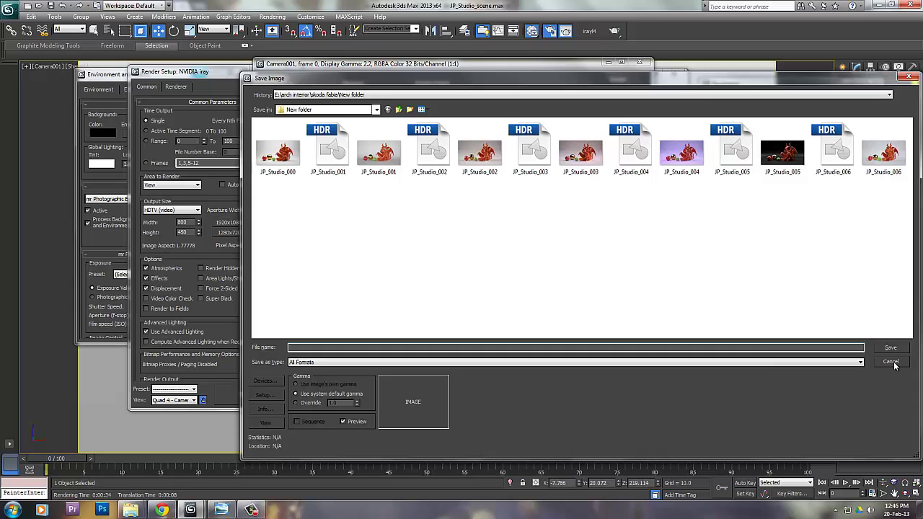
pyautogui.click(893, 363)
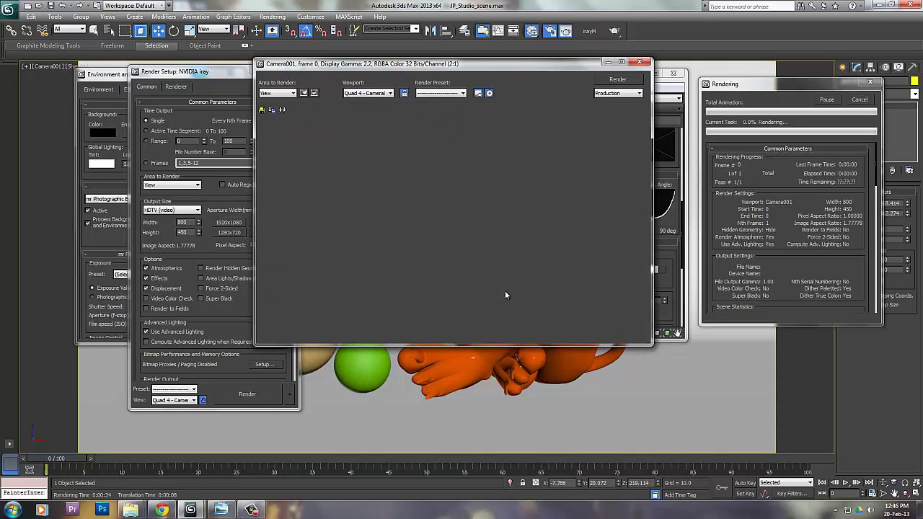
pyautogui.scroll(1, 509, 288)
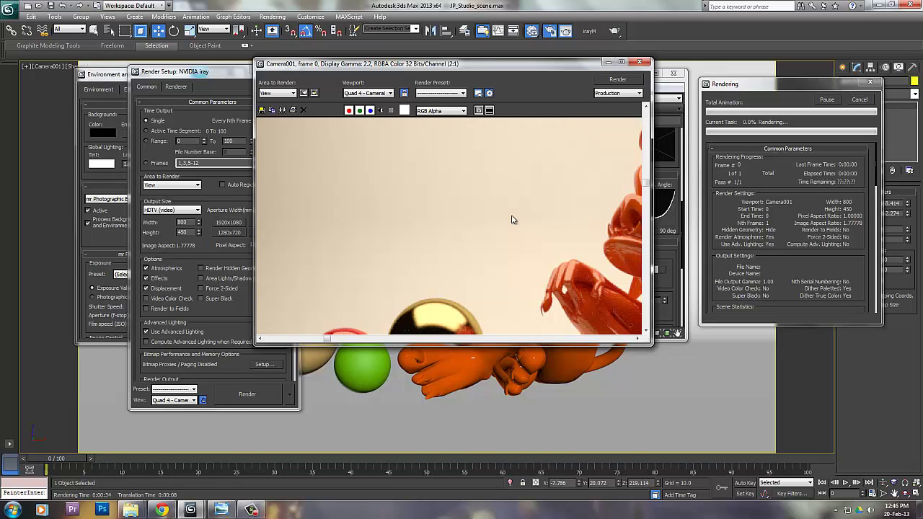
pyautogui.scroll(-1, 512, 215)
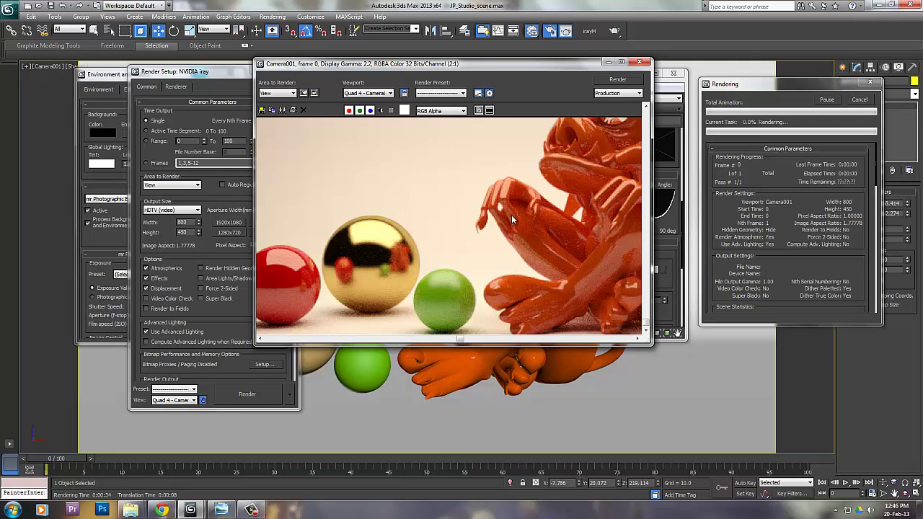
pyautogui.scroll(1, 512, 215)
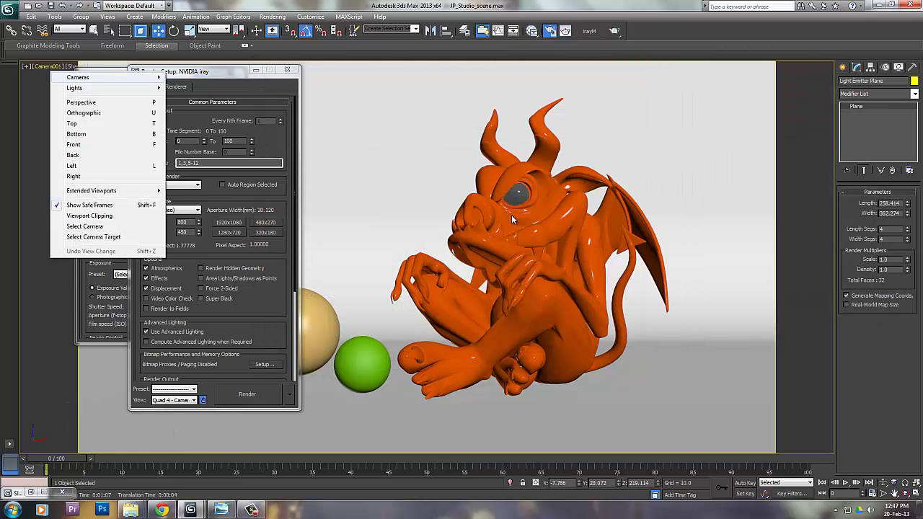
# Hide the light emitter plane, return to Camera001, and bring up Environment and Effects
pyautogui.press('p')
pyautogui.rightClick(512, 215)
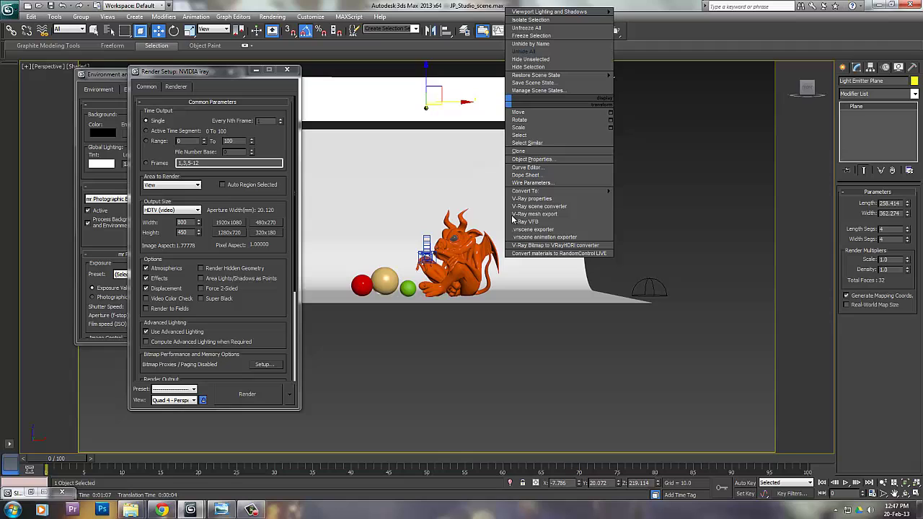
pyautogui.click(528, 66)
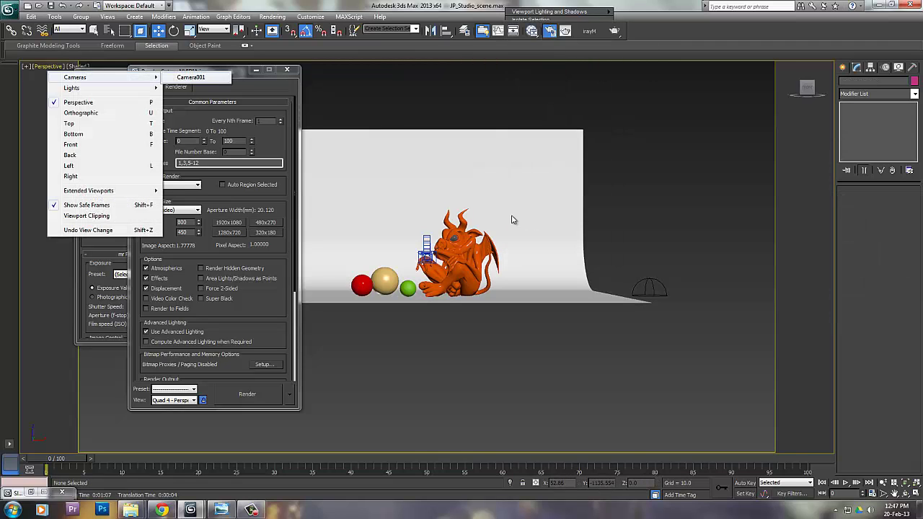
pyautogui.press('c')
pyautogui.hotkey('shift', 'q')
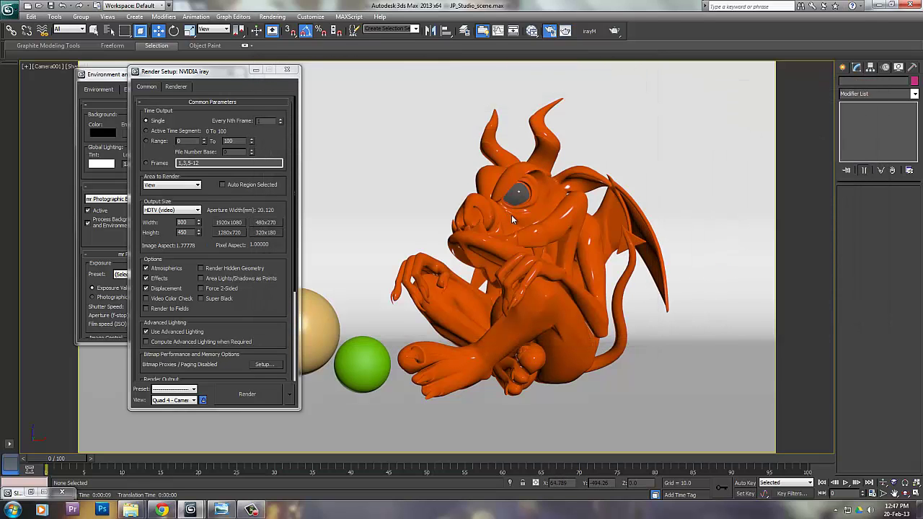
pyautogui.press('8')
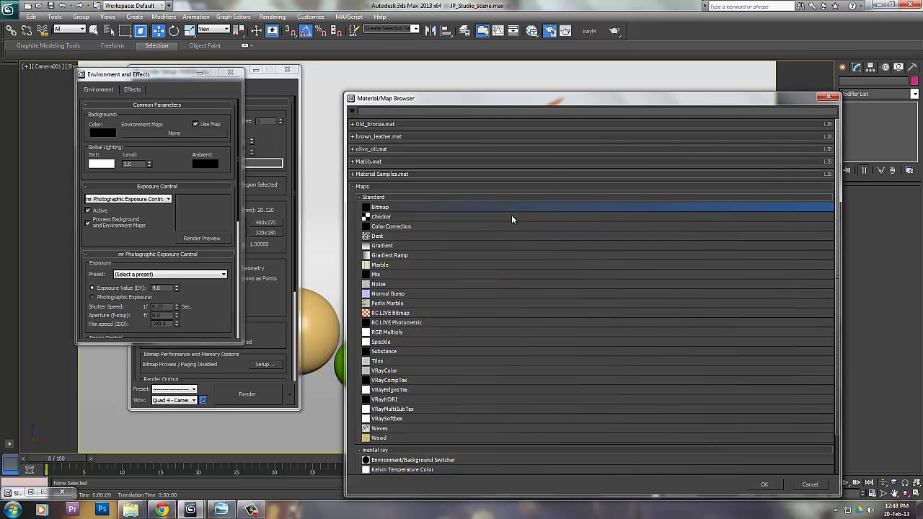
# Load JP_Studio_005.hdr as the bitmap environment map and instance it into the Slate editor
pyautogui.doubleClick(512, 217)
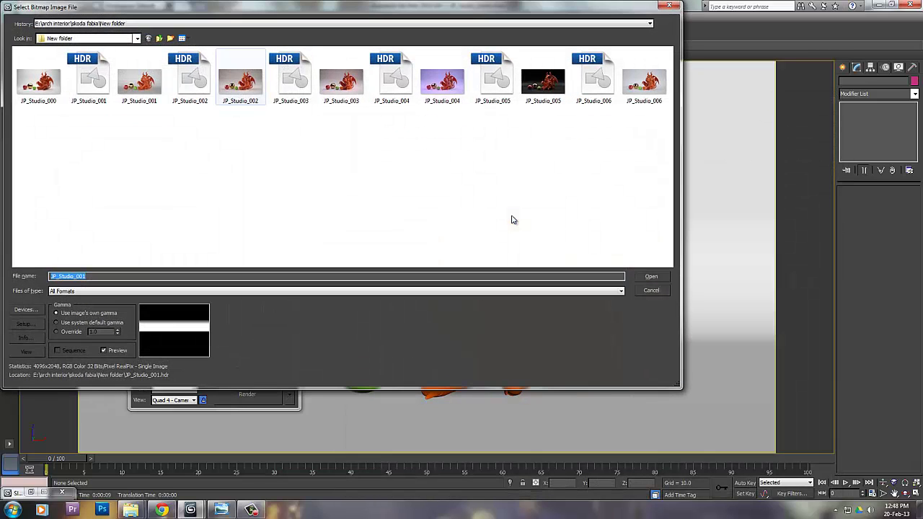
pyautogui.press('Right')
pyautogui.press('Right')
pyautogui.press('Right')
pyautogui.press('Right')
pyautogui.press('Right')
pyautogui.press('Right')
pyautogui.press('Right')
pyautogui.press('Right')
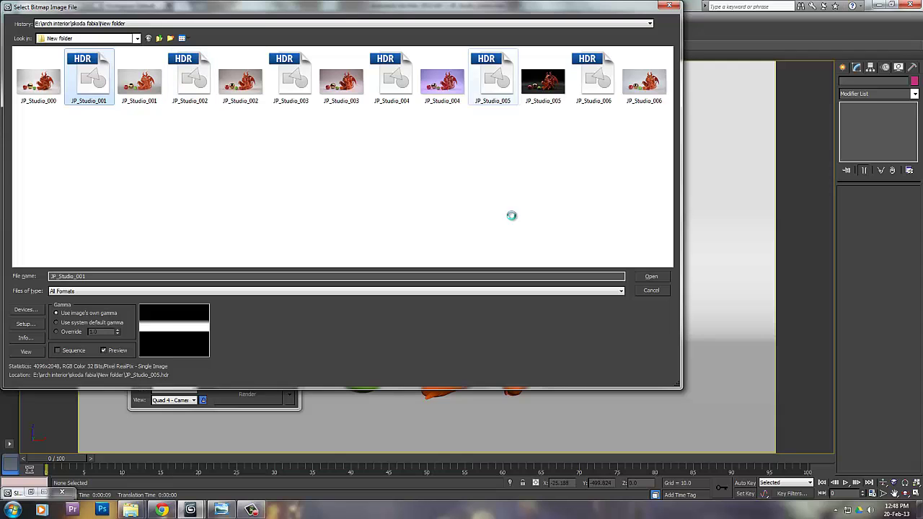
pyautogui.press('Return')
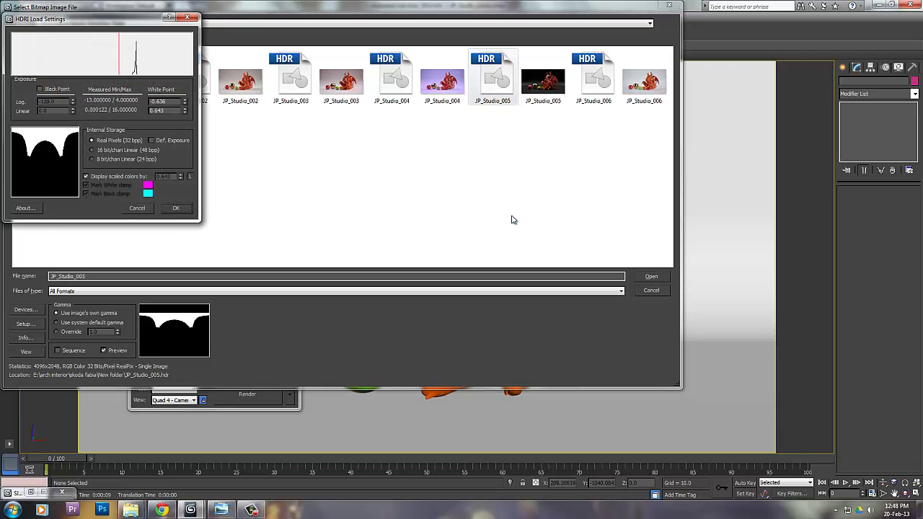
pyautogui.press('Return')
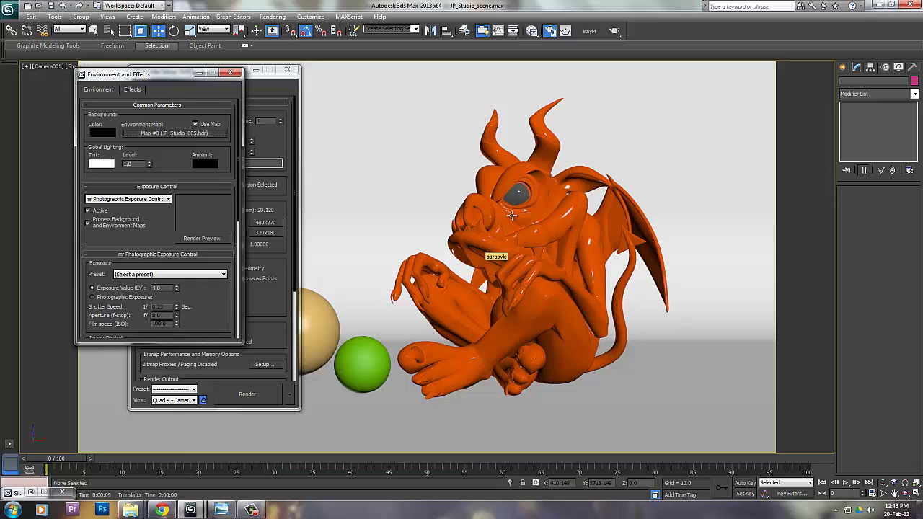
pyautogui.press('m')
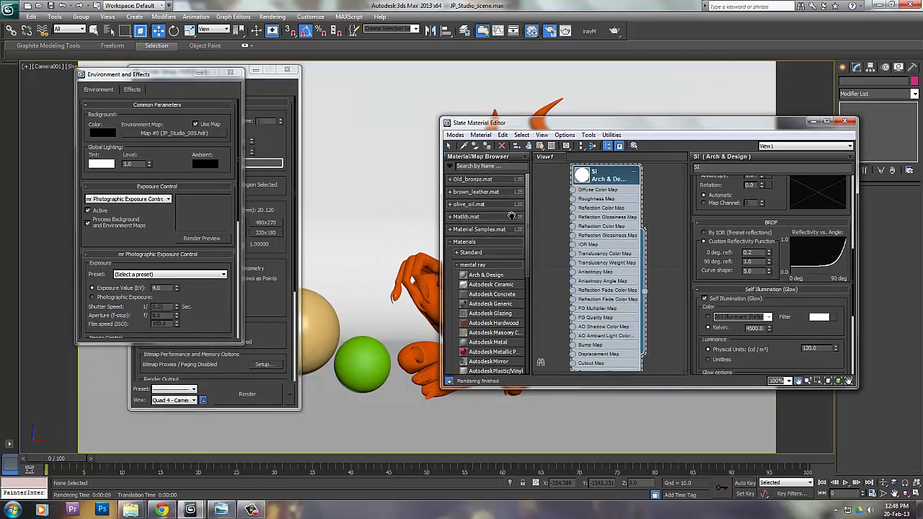
pyautogui.moveTo(511, 216); pyautogui.dragTo(513, 219)
pyautogui.press('Return')
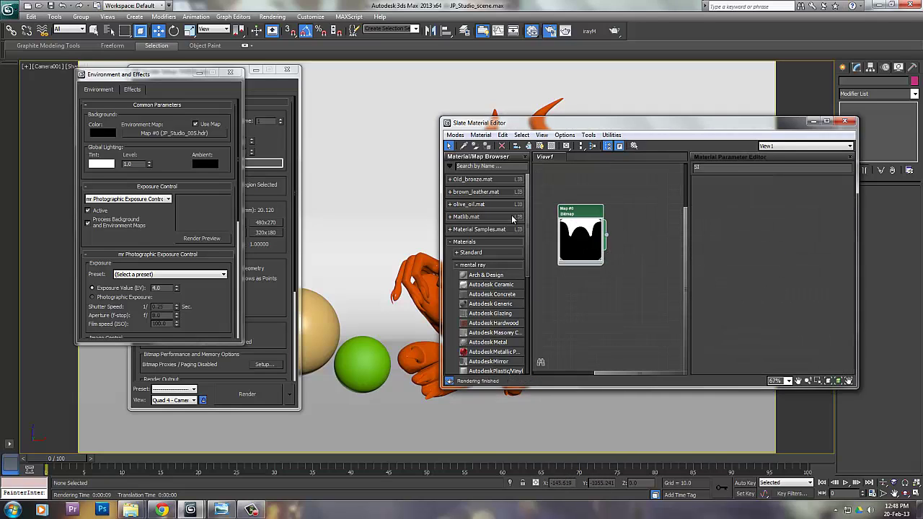
# Set the HDR to Cylindrical Environment mapping with U offset -0.05 and render Camera001
pyautogui.click(813, 193)
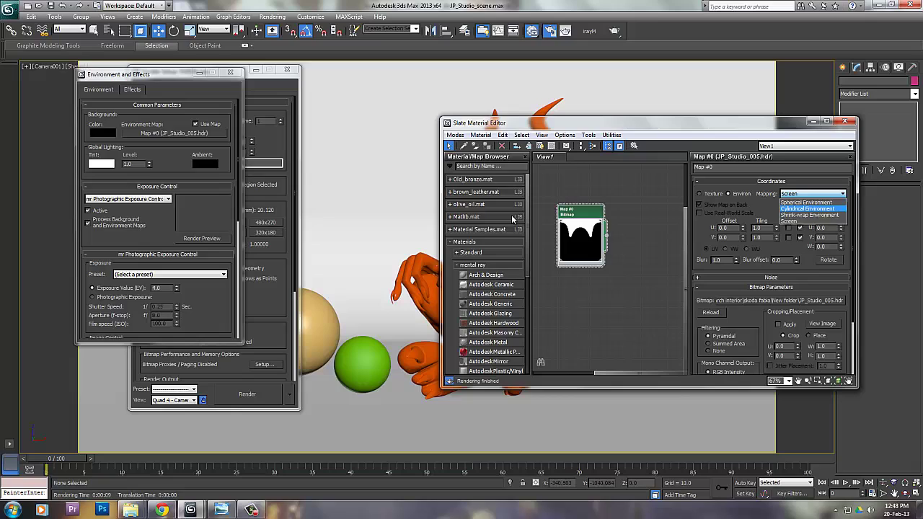
pyautogui.press('Return')
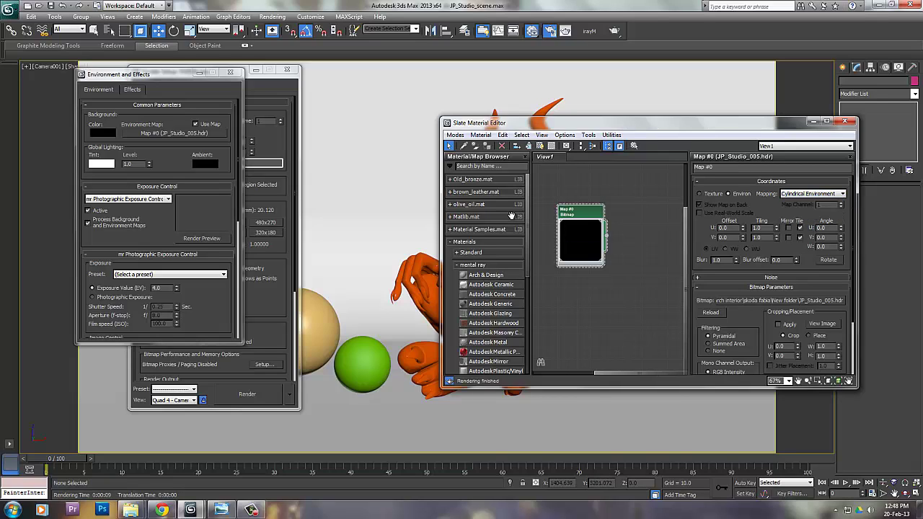
pyautogui.press('Tab')
pyautogui.write('-')
pyautogui.write('.05')
pyautogui.press('Return')
pyautogui.click(513, 217)
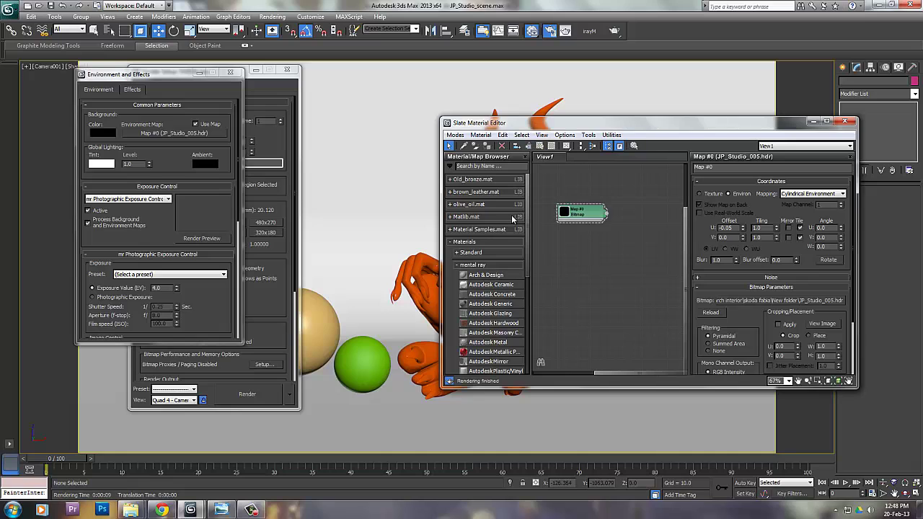
pyautogui.hotkey('shift', 'q')
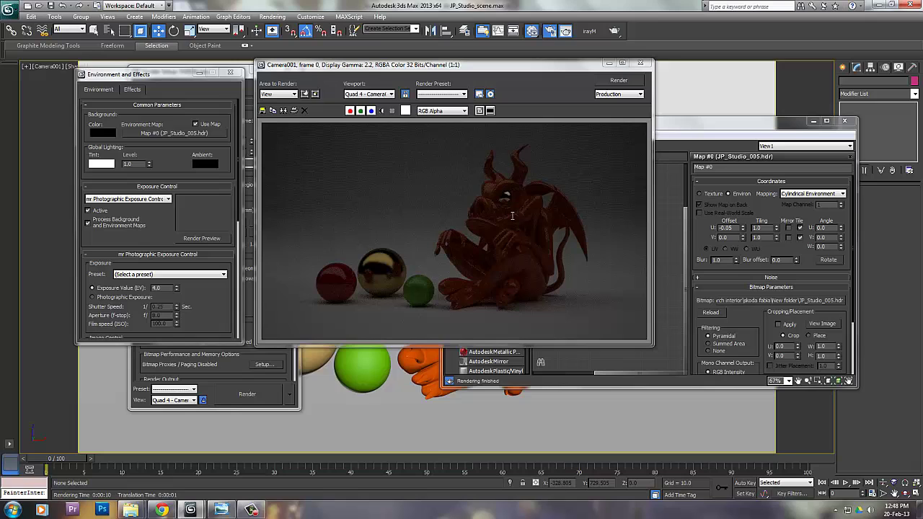
# Set the exposure value to 2.0 and re-render
pyautogui.write('2')
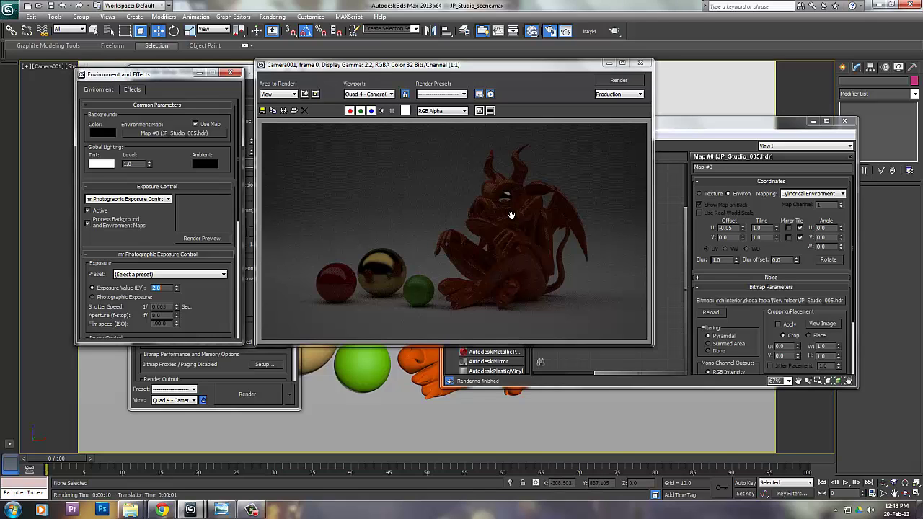
pyautogui.click(511, 215)
pyautogui.hotkey('shift', 'q')
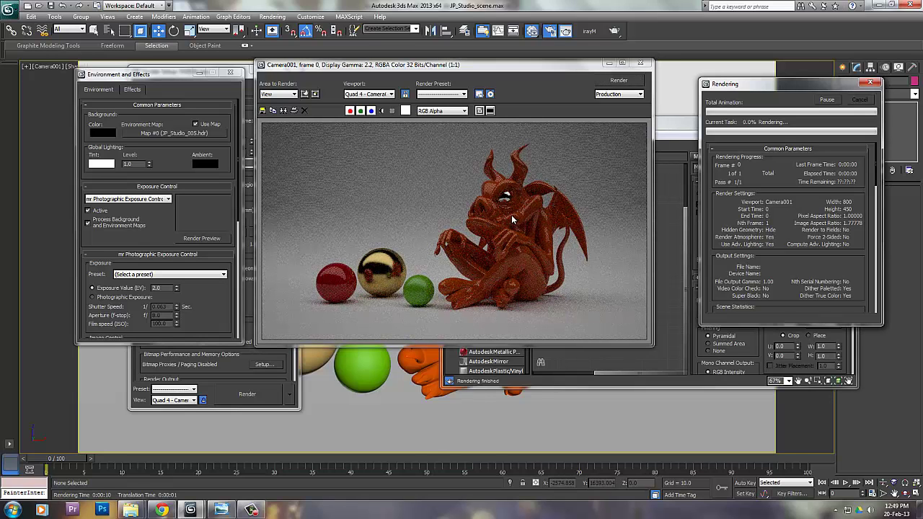
# Switch to Photographic Exposure with aperture 5 and re-render the camera view
pyautogui.click(91, 297)
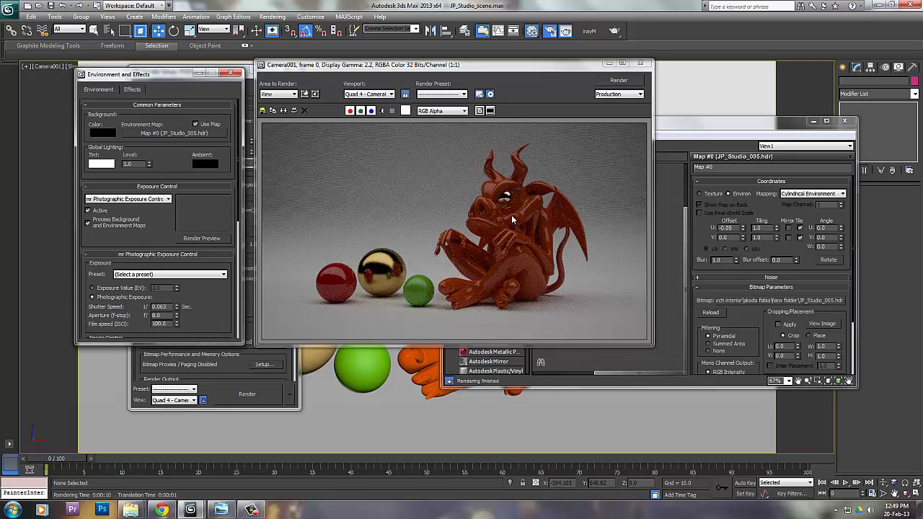
pyautogui.doubleClick(156, 315)
pyautogui.write('5')
pyautogui.press('Return')
pyautogui.hotkey('shift', 'q')
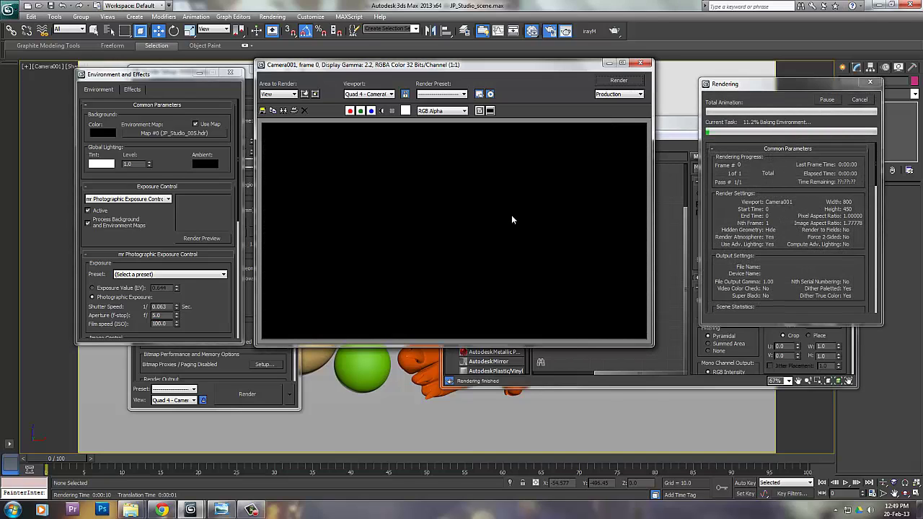